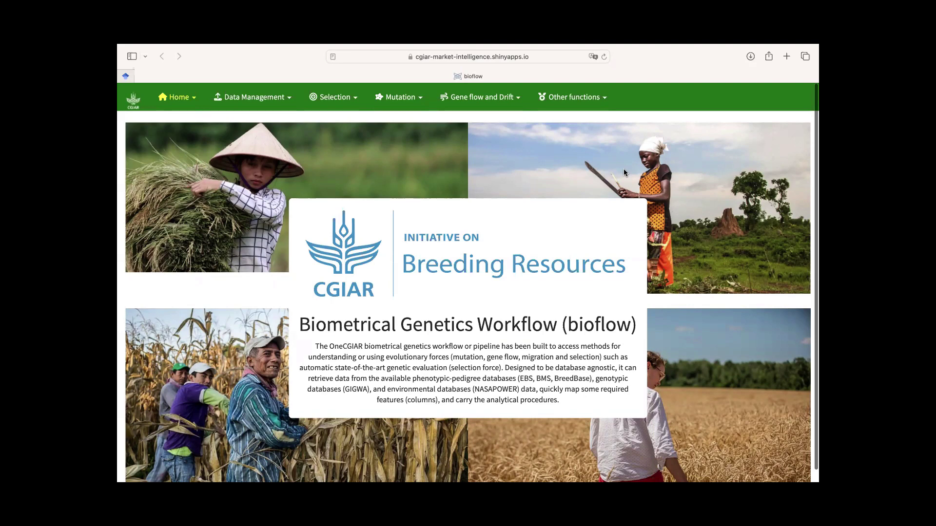
Show the Retrieve New Data page's Genotypic tab with HapMap upload as the SNP source.
left_click(278, 101)
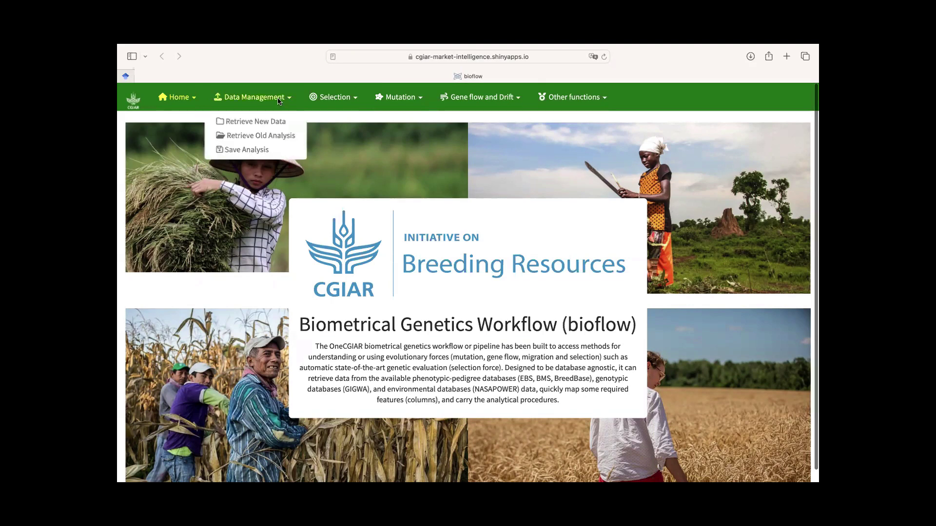
left_click(269, 121)
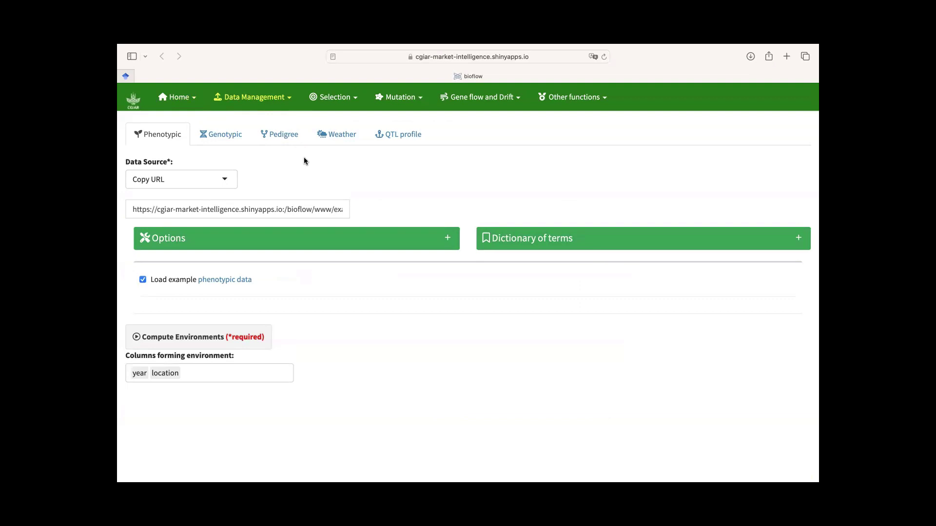
left_click(231, 137)
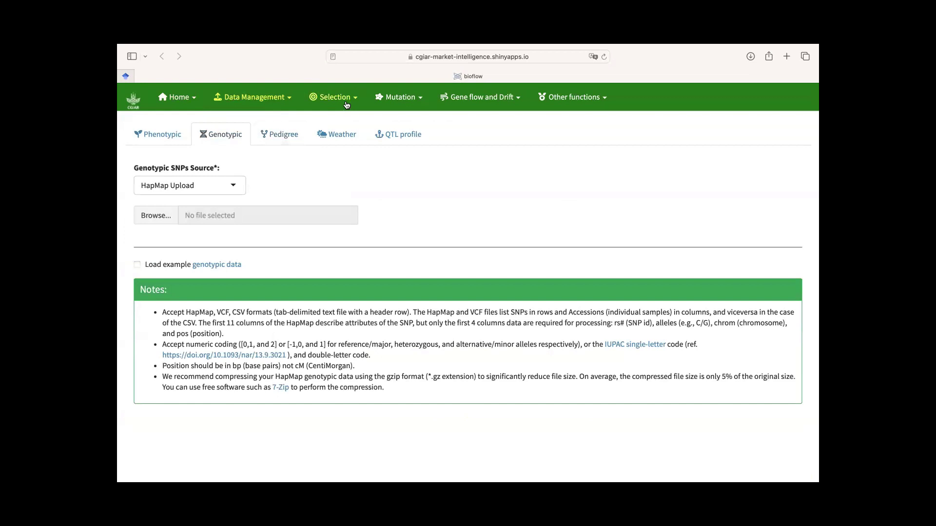
left_click(347, 104)
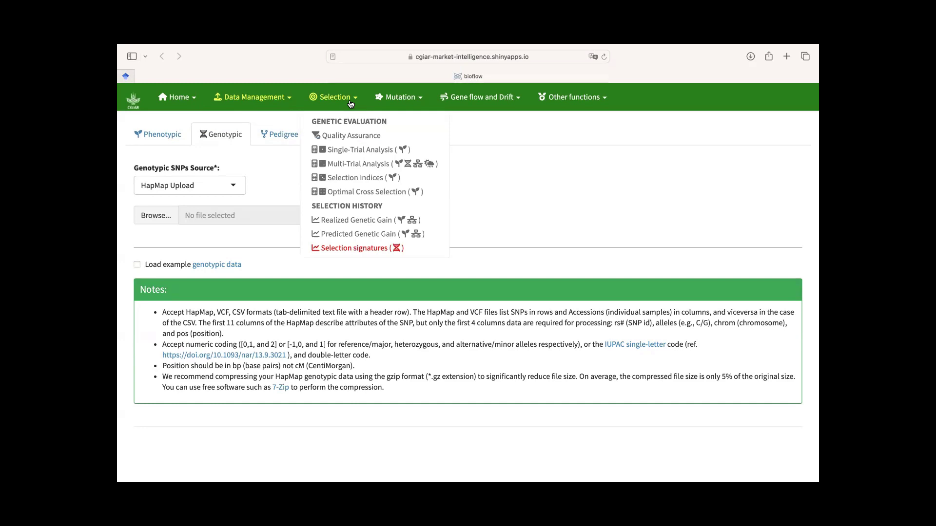
Open the Single-Trial Analysis module from the Selection menu.
left_click(283, 163)
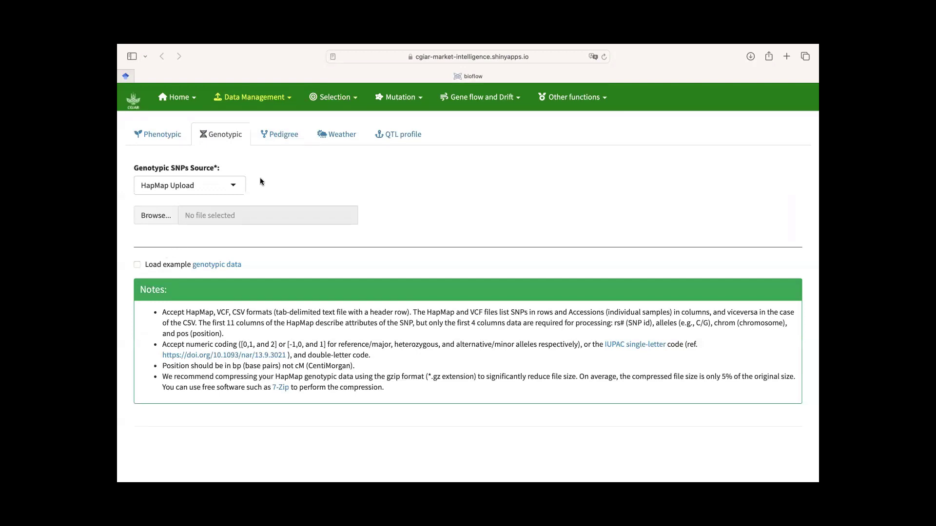
left_click(339, 97)
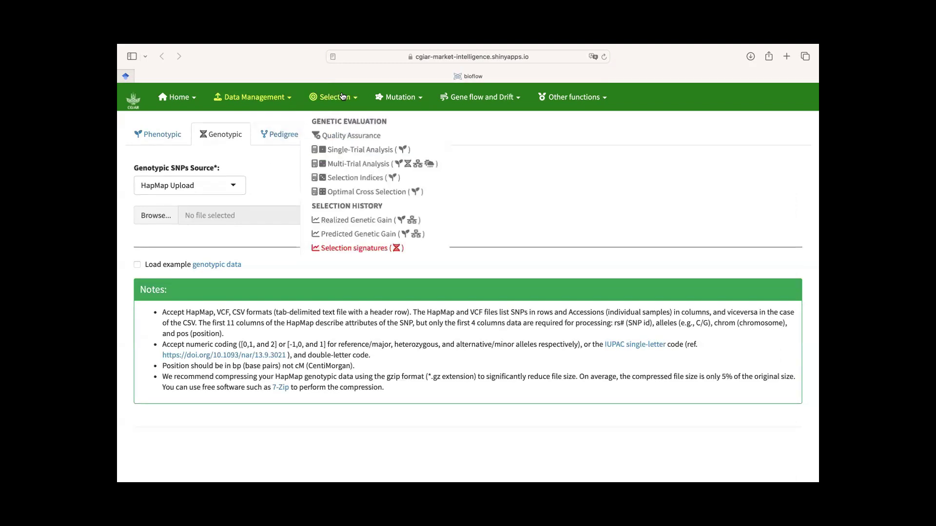
left_click(343, 148)
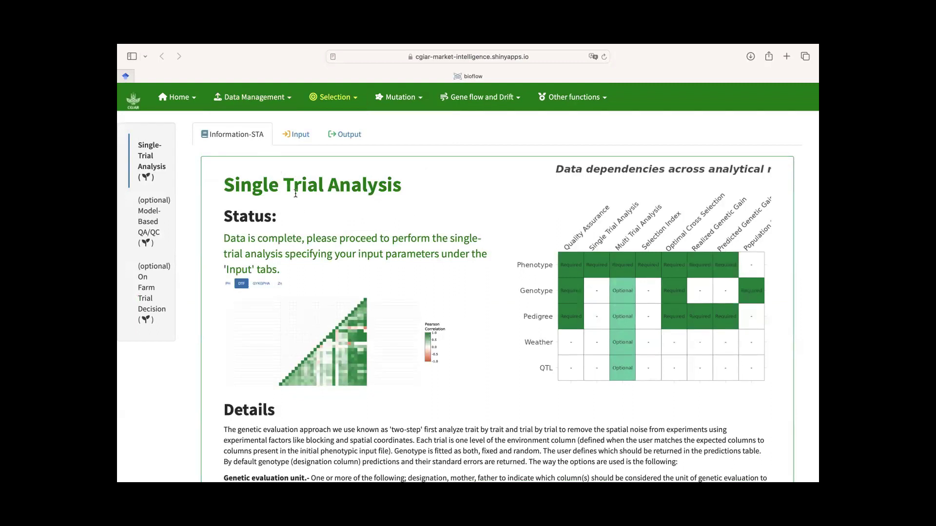
Step through the single-trial inputs: QA stamp, traits, effects, then Run analysis.
left_click(297, 138)
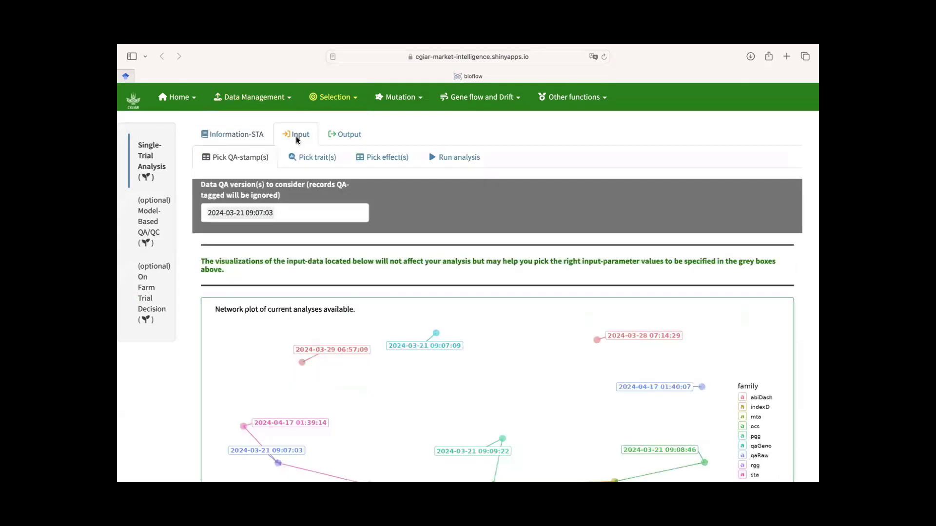
left_click(312, 157)
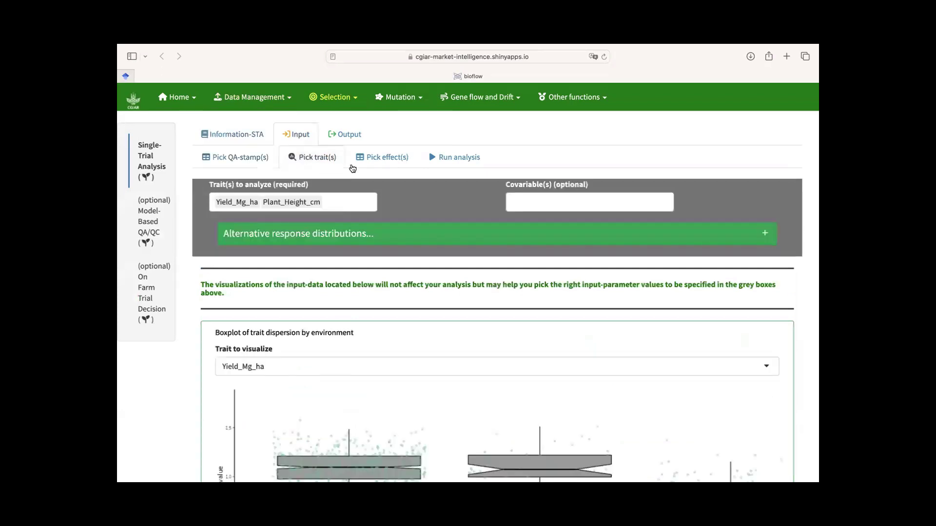
left_click(373, 167)
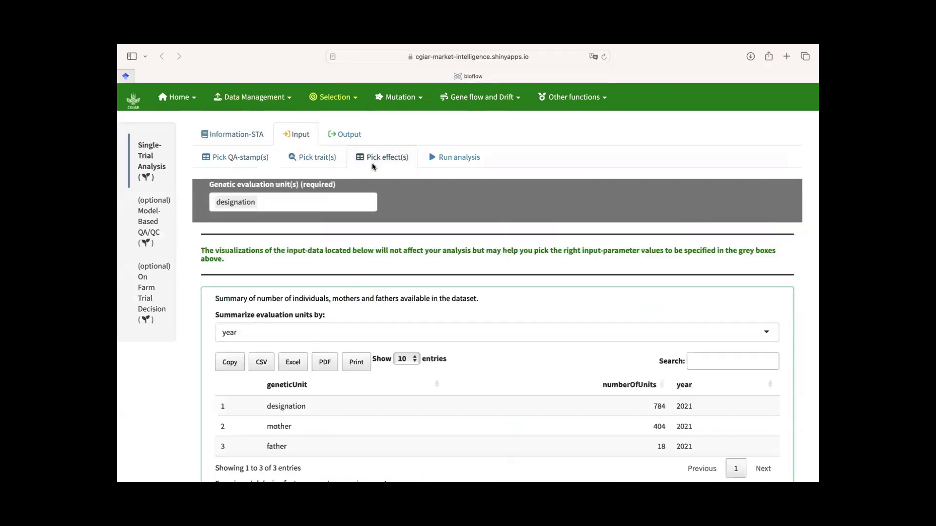
left_click(447, 163)
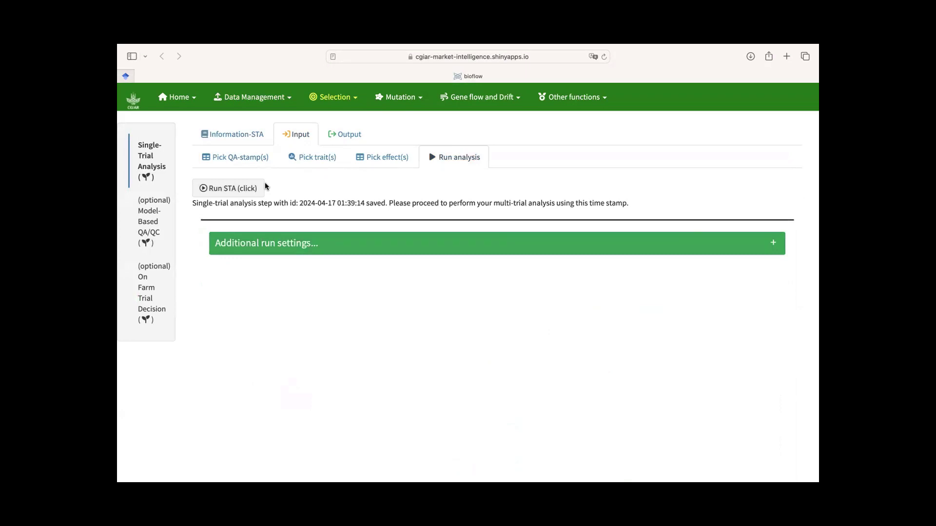
View the single-trial predictions, Metrics (60 entries), Modeling (51 entries) and Dashboard outputs.
left_click(344, 134)
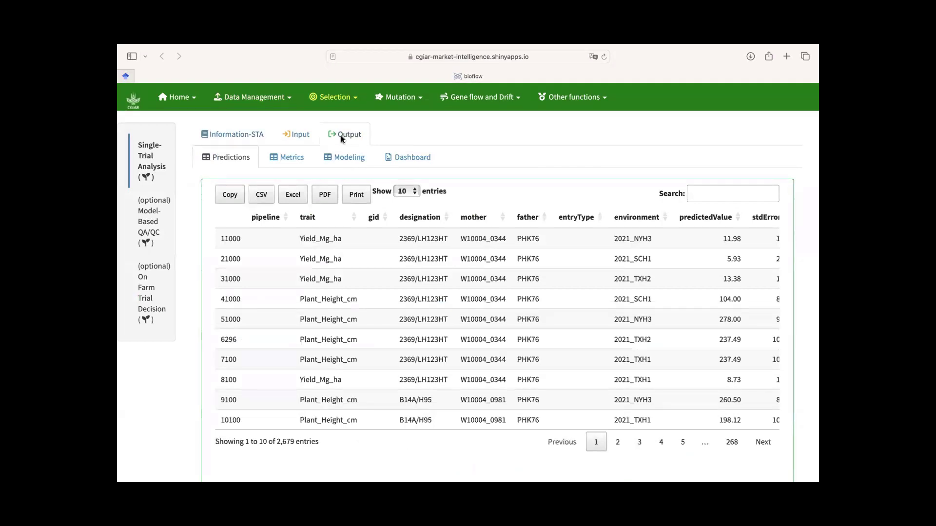
left_click(291, 158)
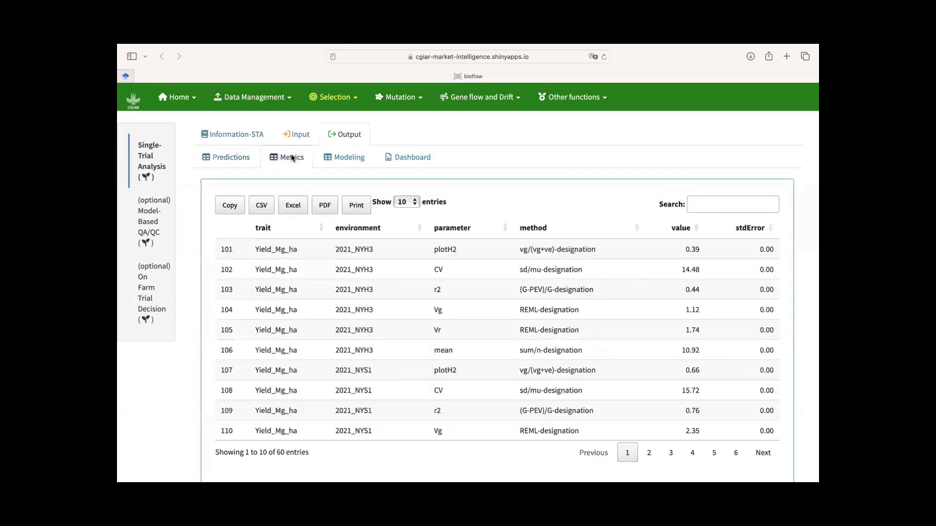
left_click(342, 158)
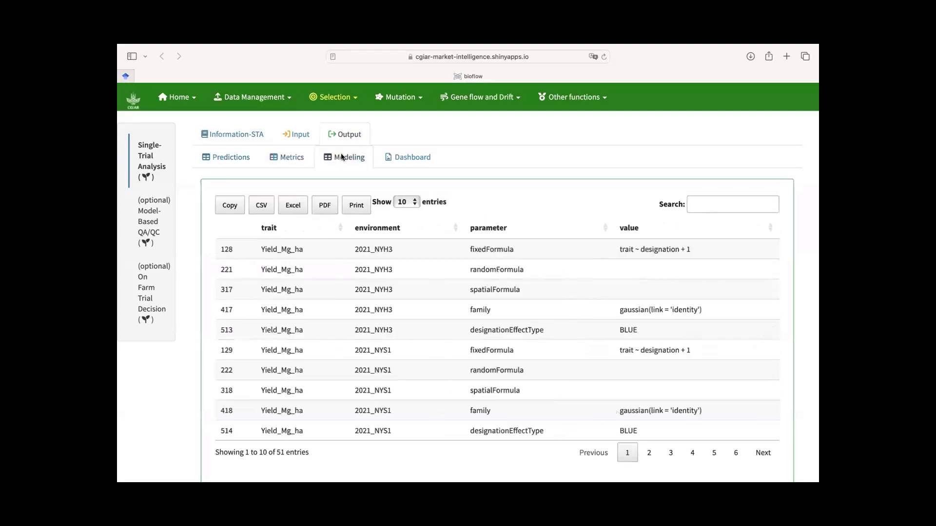
left_click(407, 160)
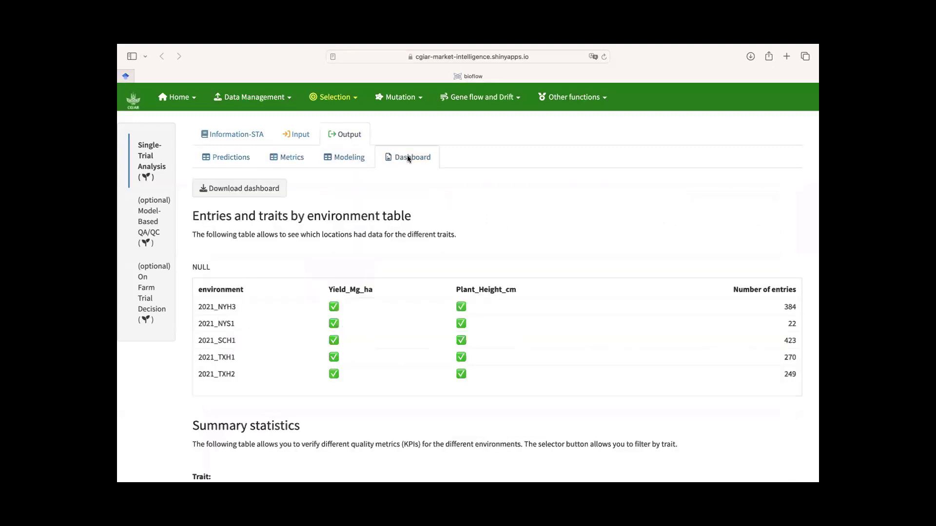
scroll(387, 215, "down", 1)
scroll(387, 215, "down", 2)
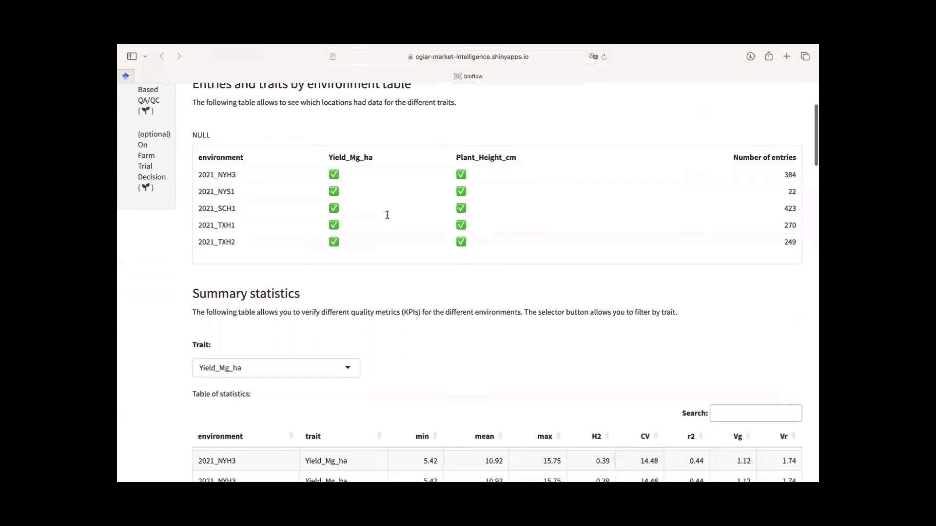
scroll(387, 214, "down", 3)
scroll(387, 215, "up", 5)
scroll(386, 214, "up", 2)
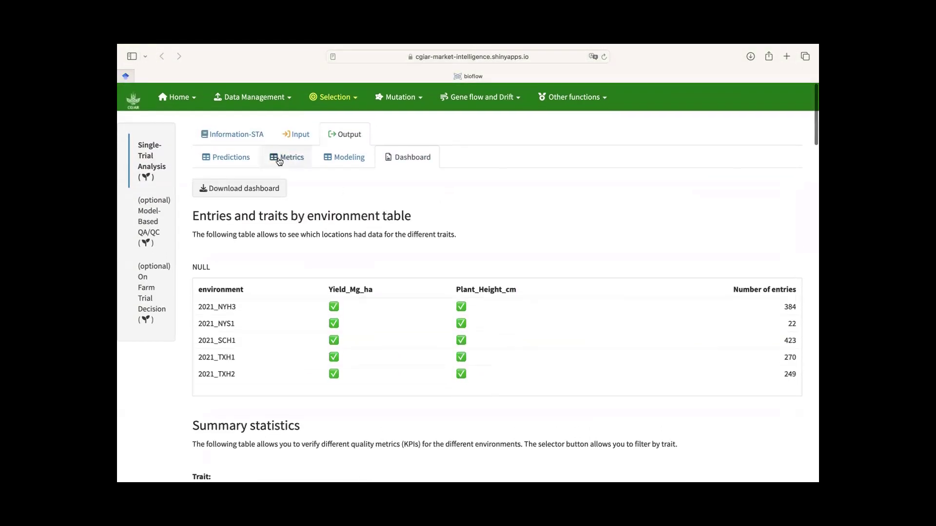
Browse the About us pages: contact, Meet the team and Technology sections.
left_click(178, 97)
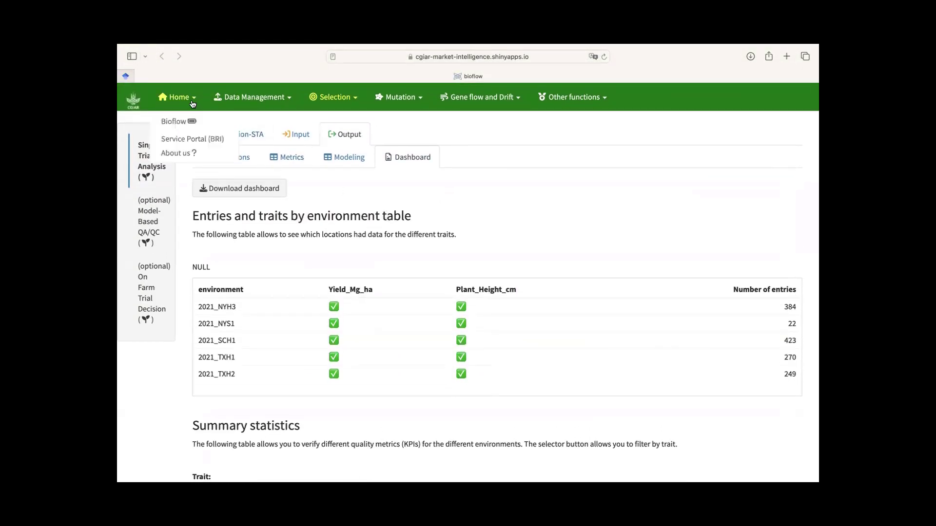
left_click(186, 155)
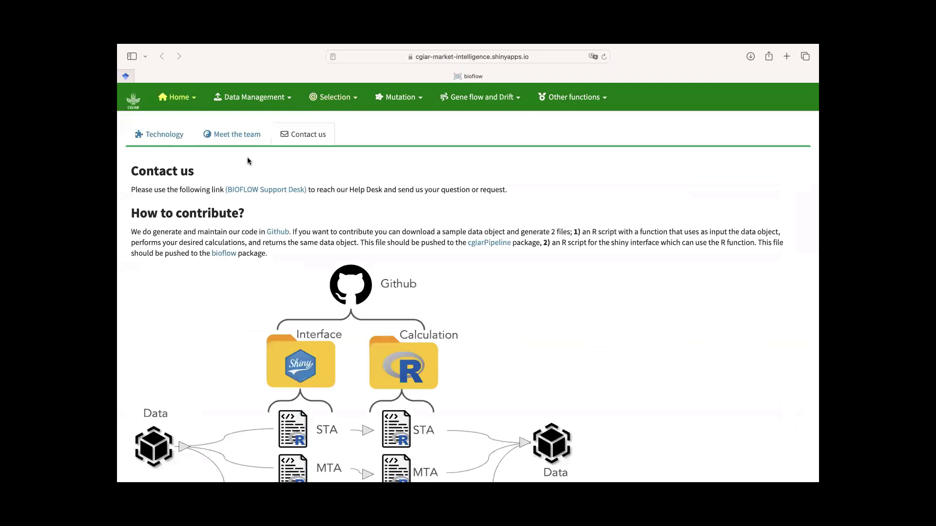
left_click(229, 138)
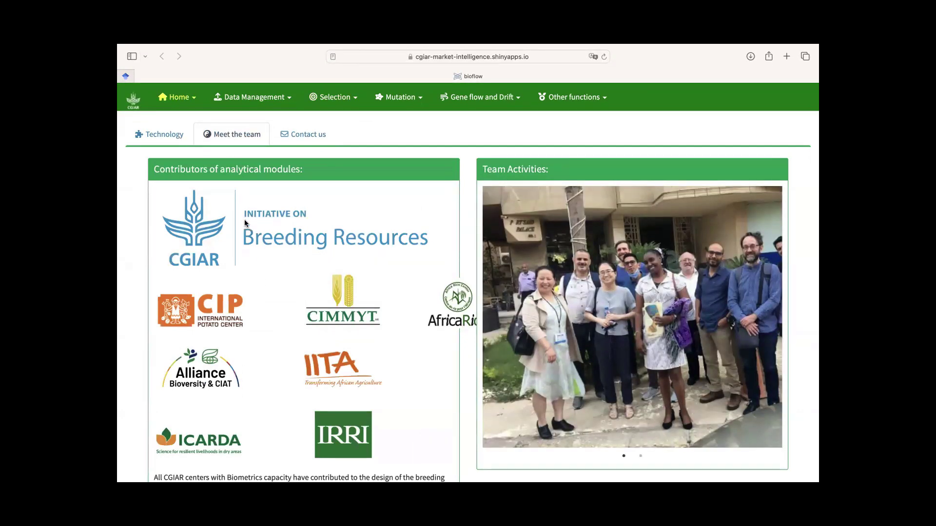
left_click(176, 139)
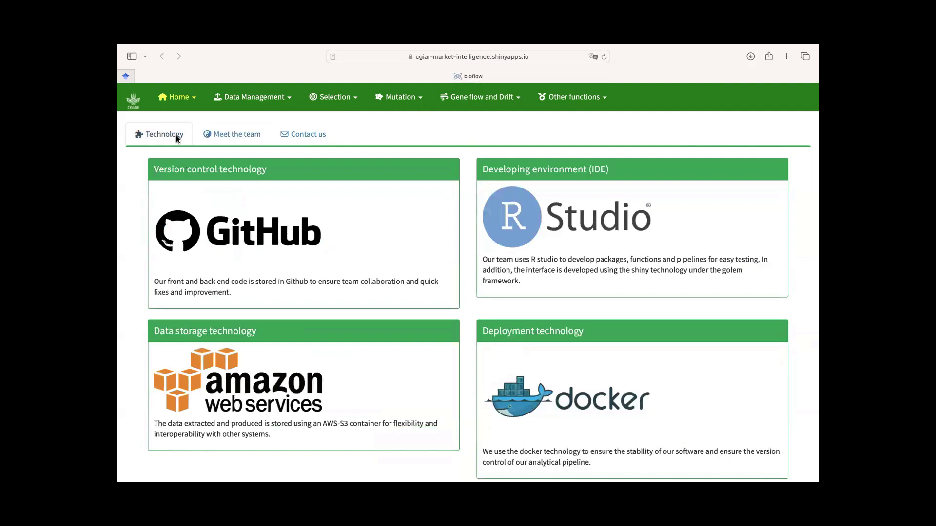
left_click(181, 100)
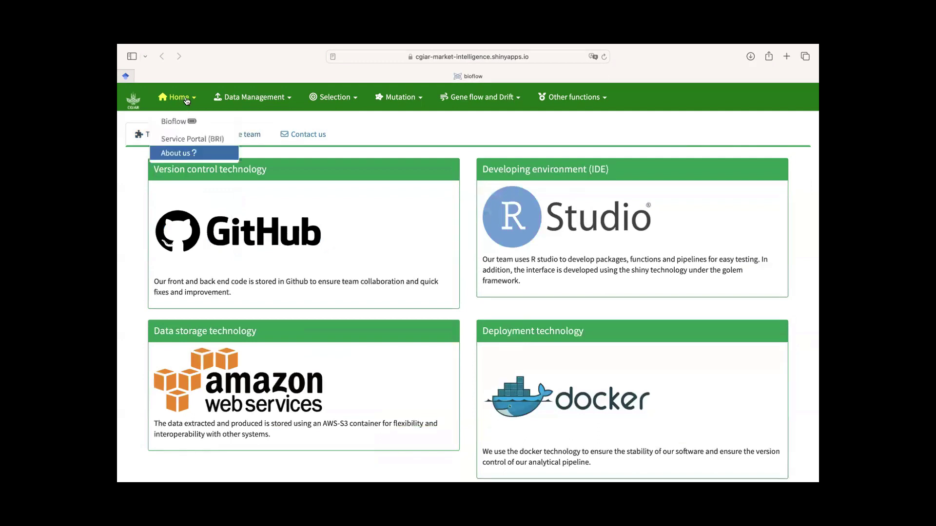
Choose Home > Bioflow to show the Biometrical Genetics Workflow landing page.
left_click(181, 121)
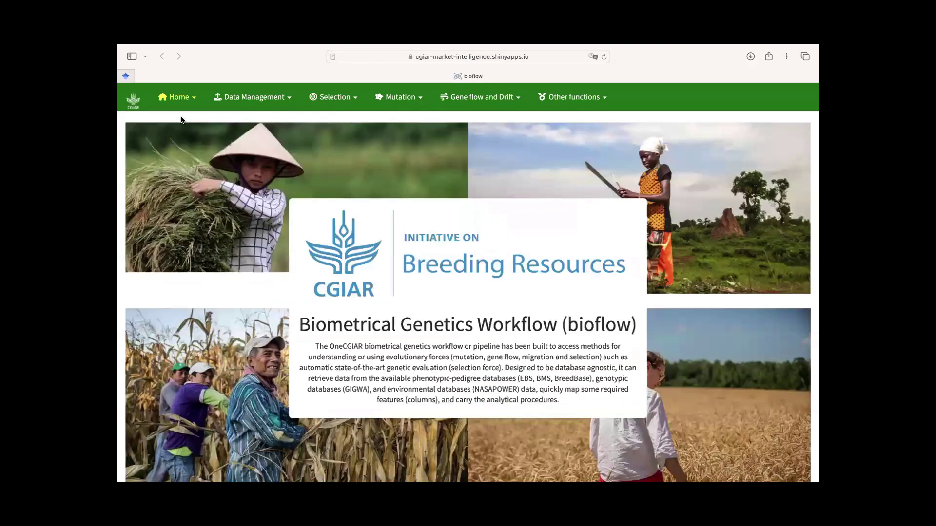